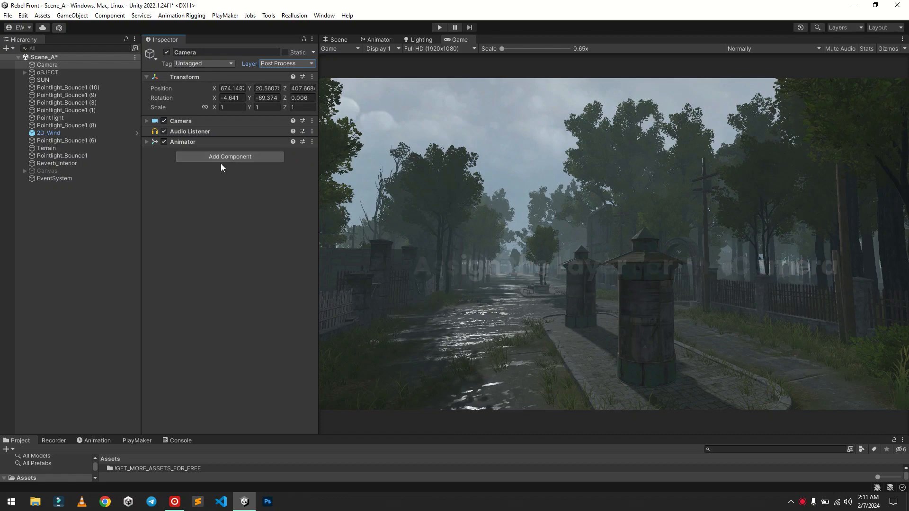
Add a Post-process Layer component to the Camera and set its volume blending layer to Post Process
key("ctrl+shift+a")
type("post")
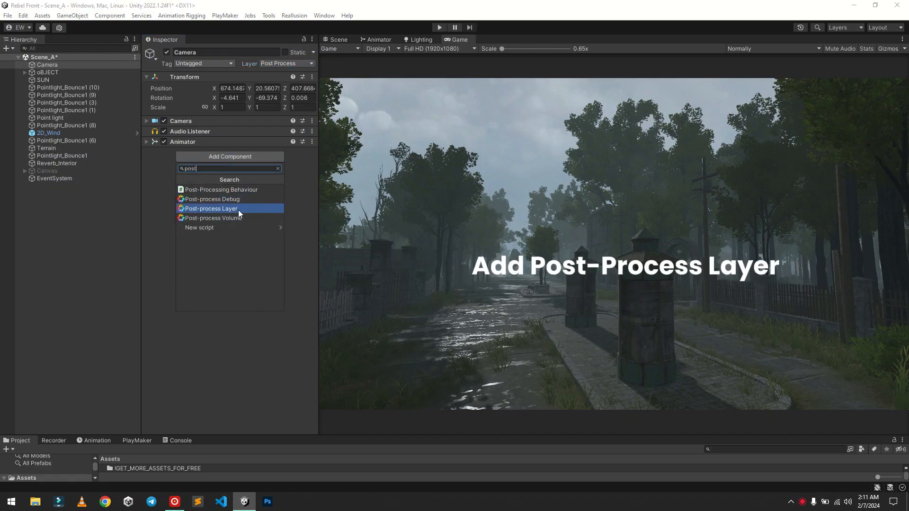
left_click(238, 209)
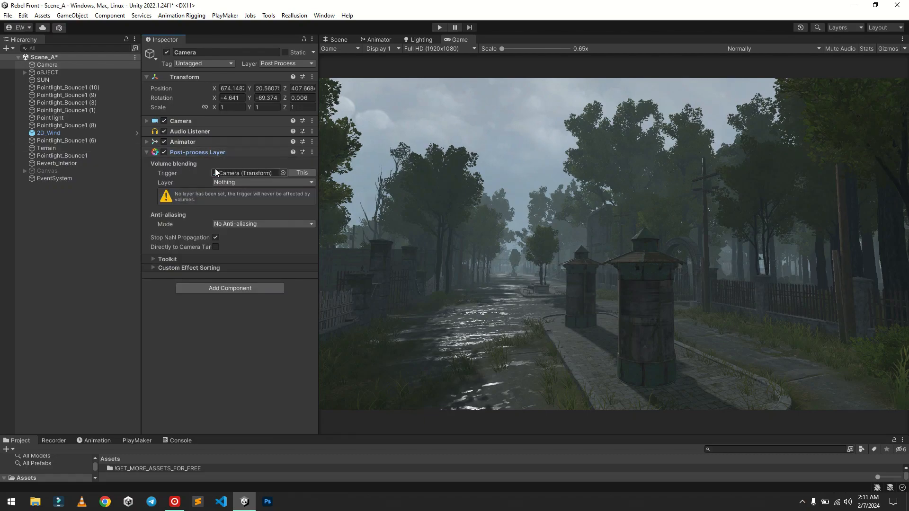
left_click(225, 182)
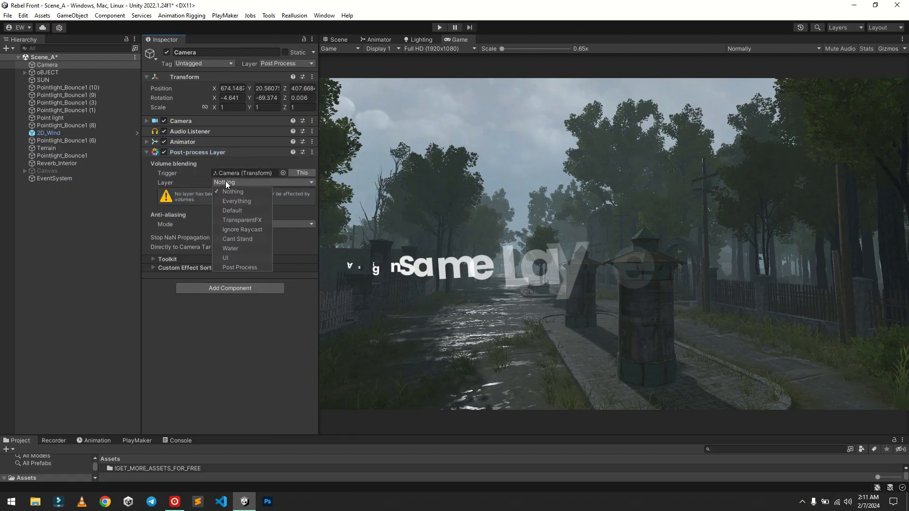
left_click(246, 266)
Set the Post-process Layer's anti-aliasing mode to Fast Approximate Anti-aliasing (FXAA) and collapse the component
left_click(276, 201)
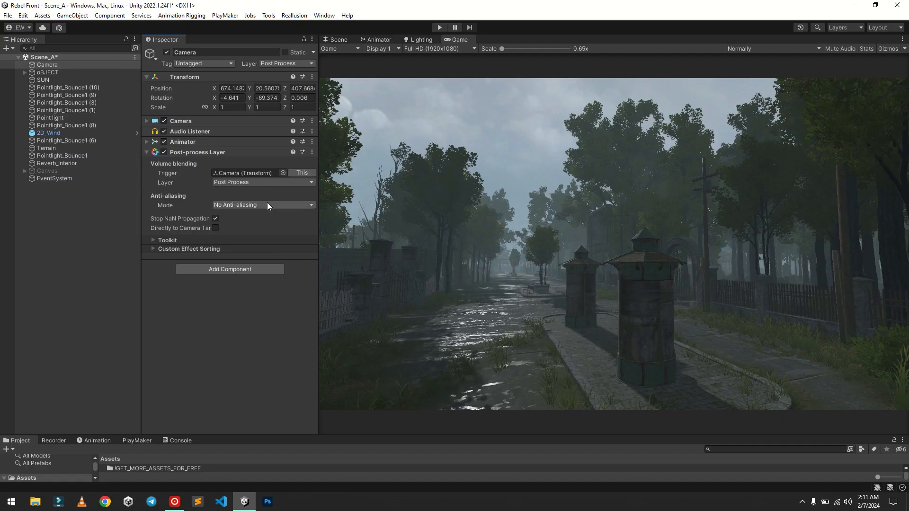
left_click(267, 205)
left_click(277, 225)
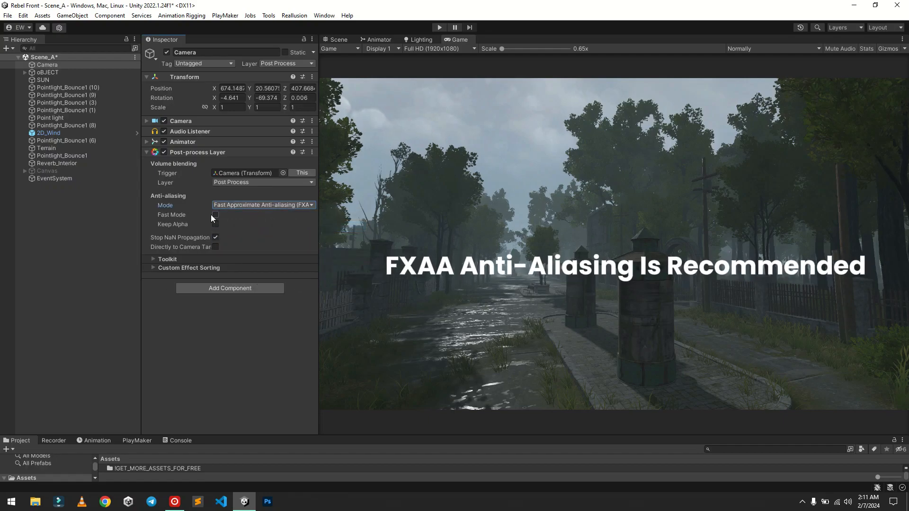
left_click(146, 152)
Add a Post-process Volume component to the Camera, make it global, and create a new profile for it
left_click(208, 167)
left_click(214, 227)
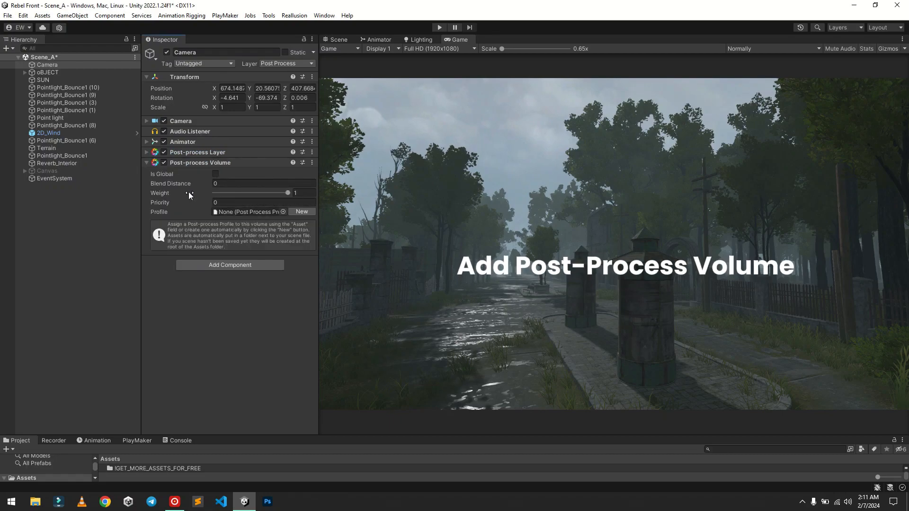
left_click(216, 174)
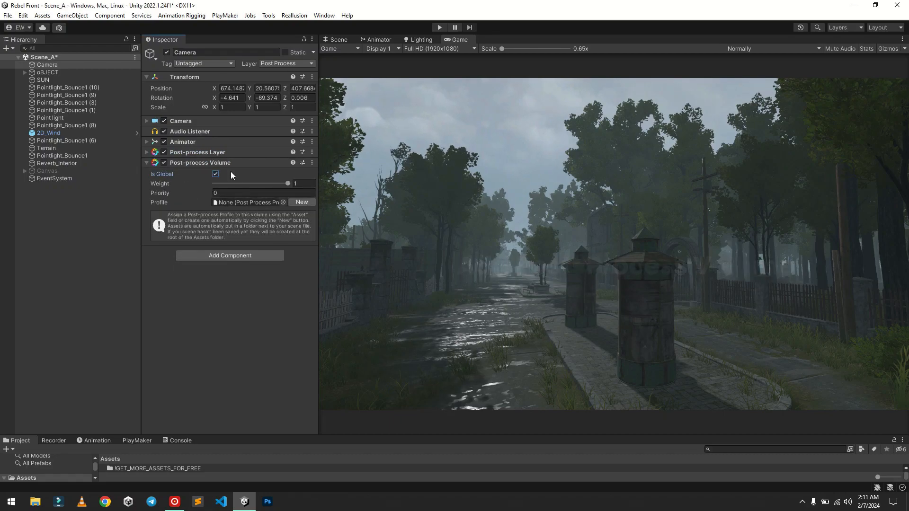
left_click(301, 202)
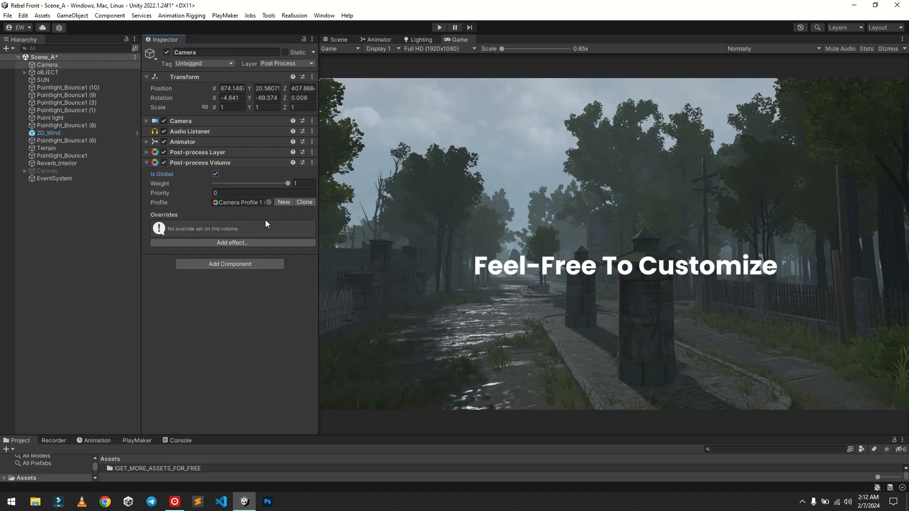
Add a Color Grading effect to the volume, enabling its High Definition Range mode and ACES tonemapping
left_click(257, 240)
mouse_move(300, 246)
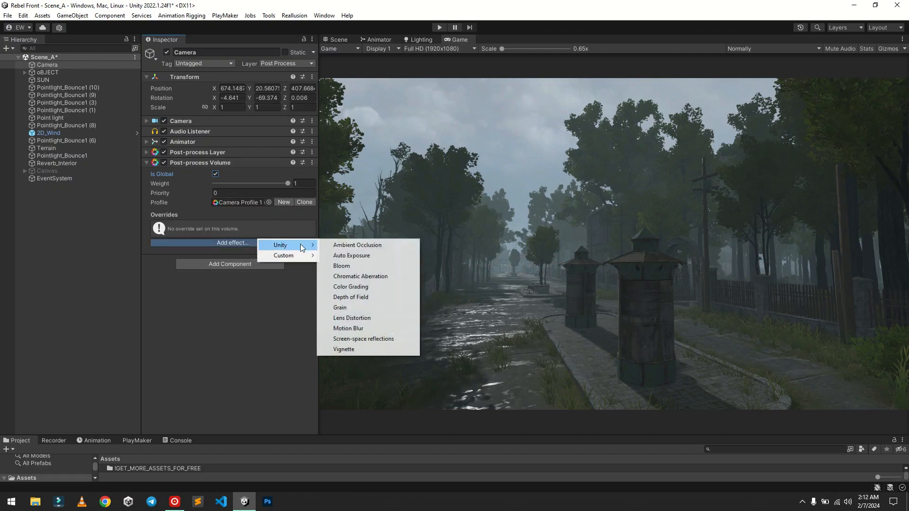
left_click(354, 287)
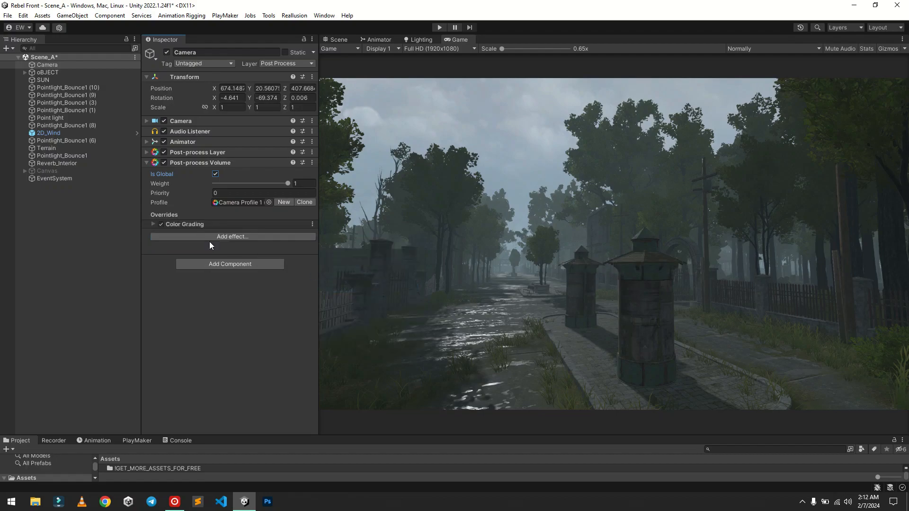
left_click(153, 224)
scroll(180, 241, "down", 1)
left_click(153, 218)
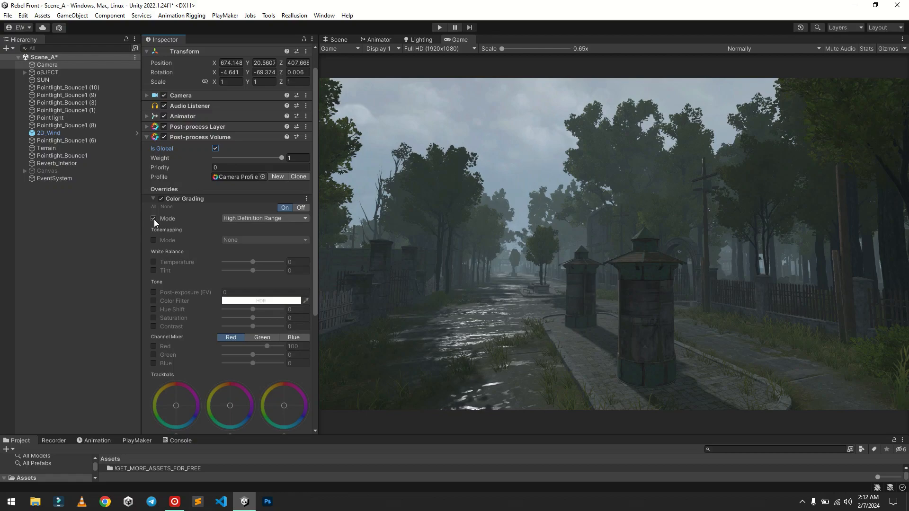
left_click(154, 240)
left_click(242, 240)
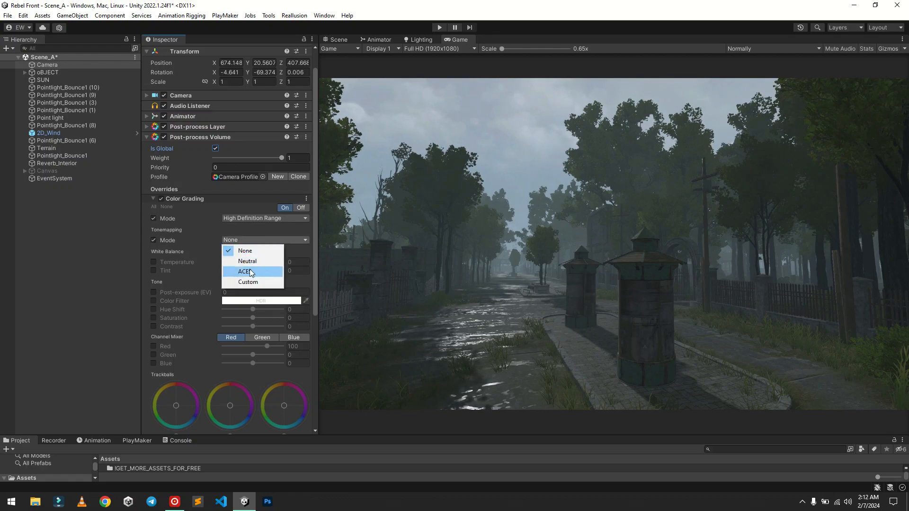
left_click(251, 268)
Enable the Color Grading post-exposure override and raise it to about 1.94 EV, leaving the temperature override off
left_click(154, 262)
left_click(153, 262)
scroll(167, 283, "down", 2)
left_click(154, 240)
mouse_move(212, 241)
left_mouse_down()
mouse_move(240, 251)
mouse_move(217, 238)
left_mouse_up()
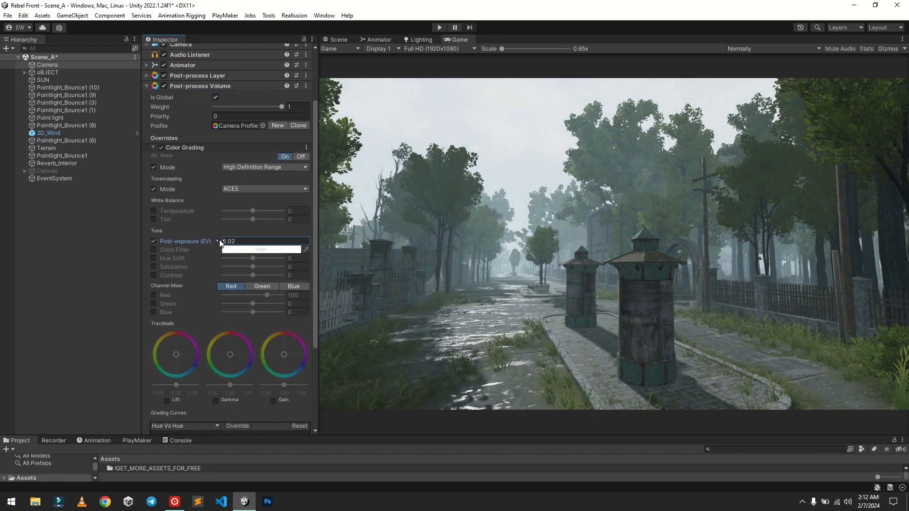
Enable the Lift, Gamma and Gain trackball overrides in Color Grading
scroll(175, 259, "down", 3)
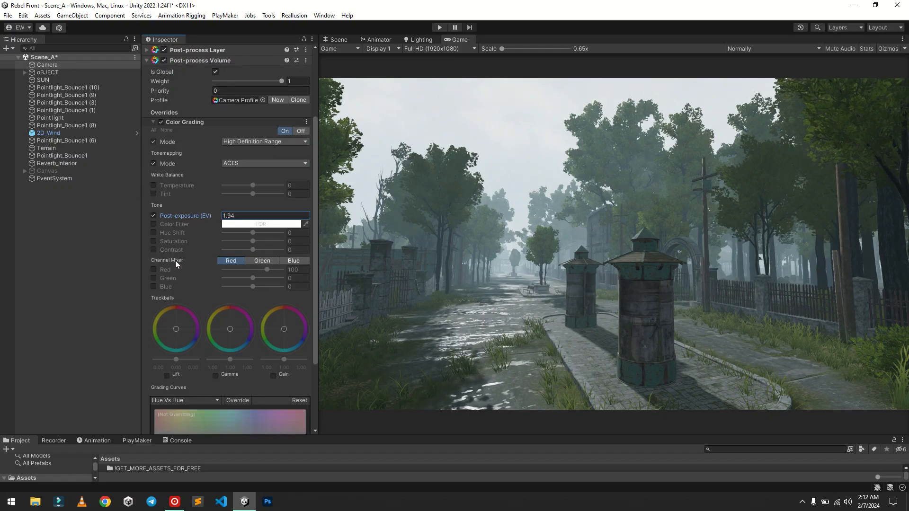
left_click(167, 349)
left_click(215, 350)
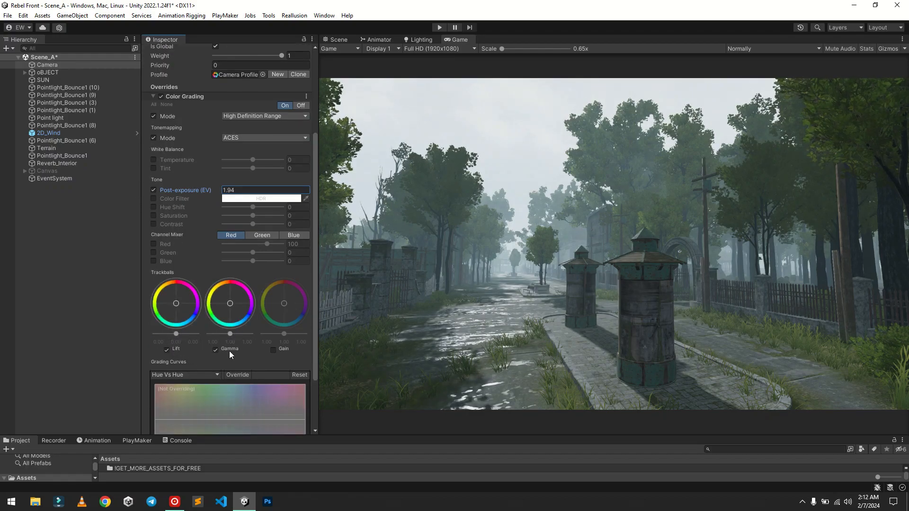
left_click(272, 350)
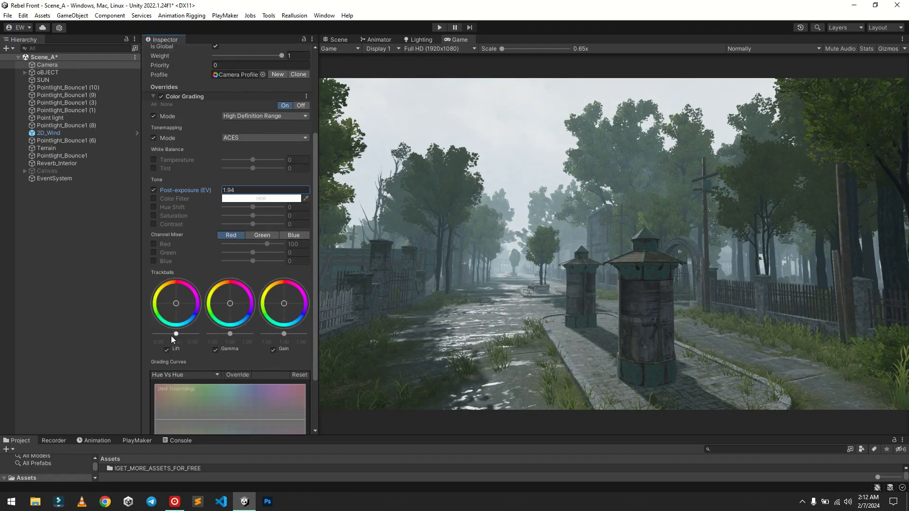
Adjust the Lift, Gamma and Gain trackballs, raising lift slightly, lowering gain, and shifting the gain tint toward blue
left_click_drag(176, 333, 228, 334)
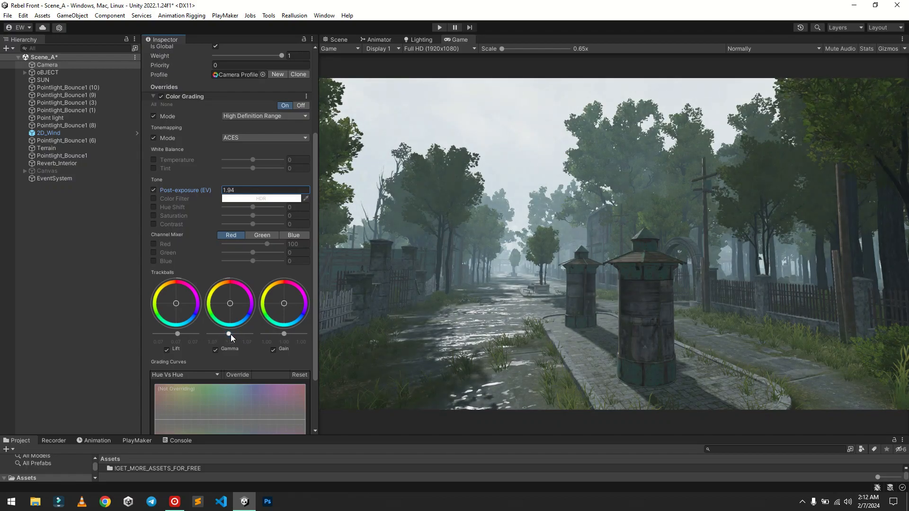
left_click_drag(284, 334, 282, 335)
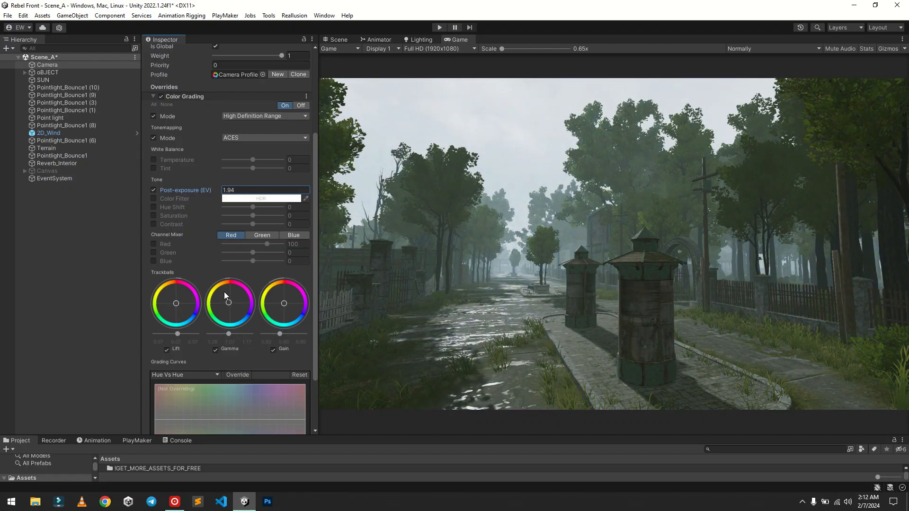
left_click_drag(175, 303, 286, 305)
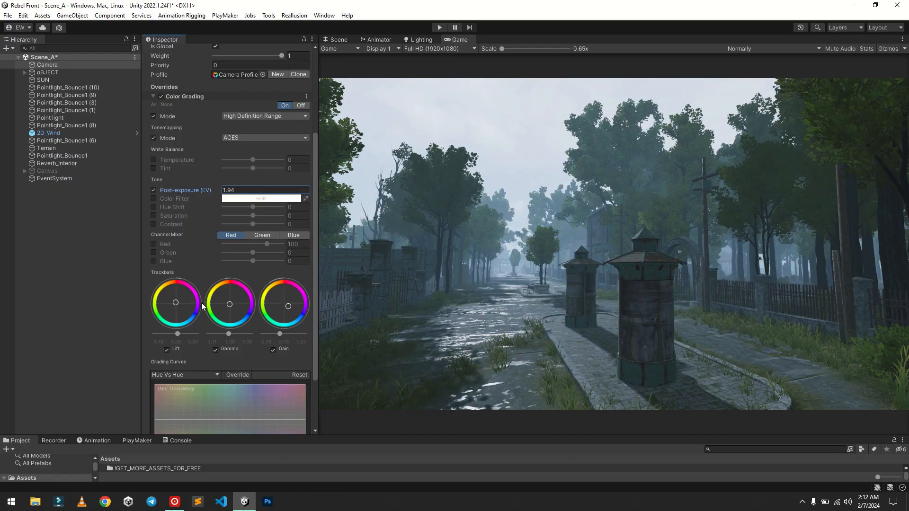
Fine-tune the trackball sliders by lowering lift and gain slightly and nudging gamma up, and collapse Color Grading
scroll(199, 227, "up", 2)
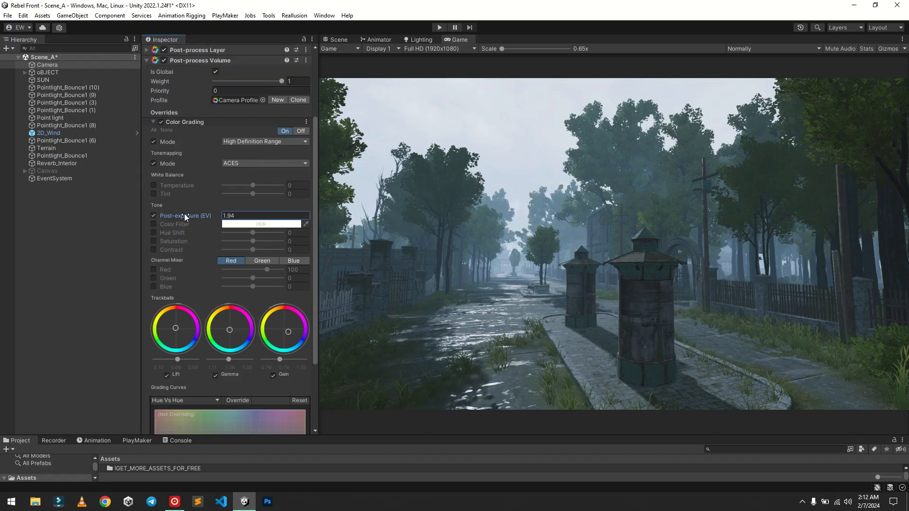
scroll(215, 279, "down", 5)
mouse_move(177, 261)
left_mouse_down()
mouse_move(187, 263)
mouse_move(175, 268)
left_mouse_up()
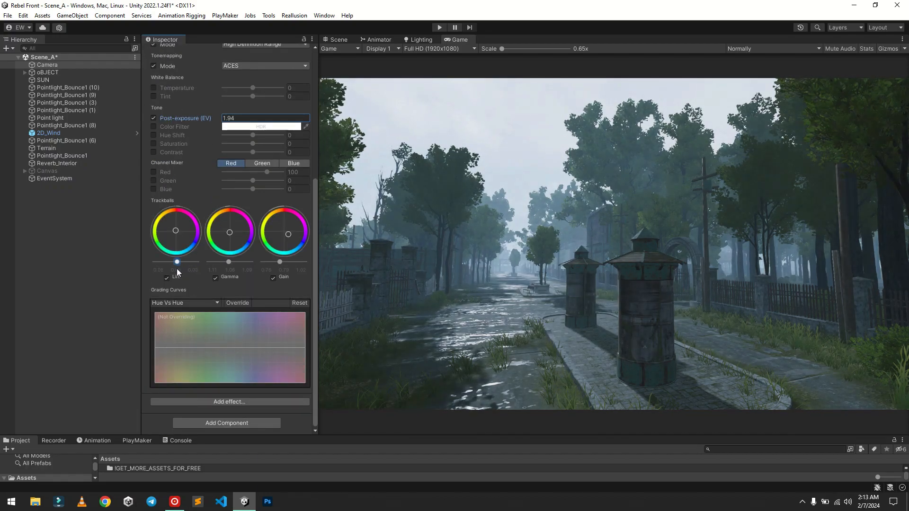
left_click_drag(231, 263, 278, 265)
scroll(226, 205, "up", 3)
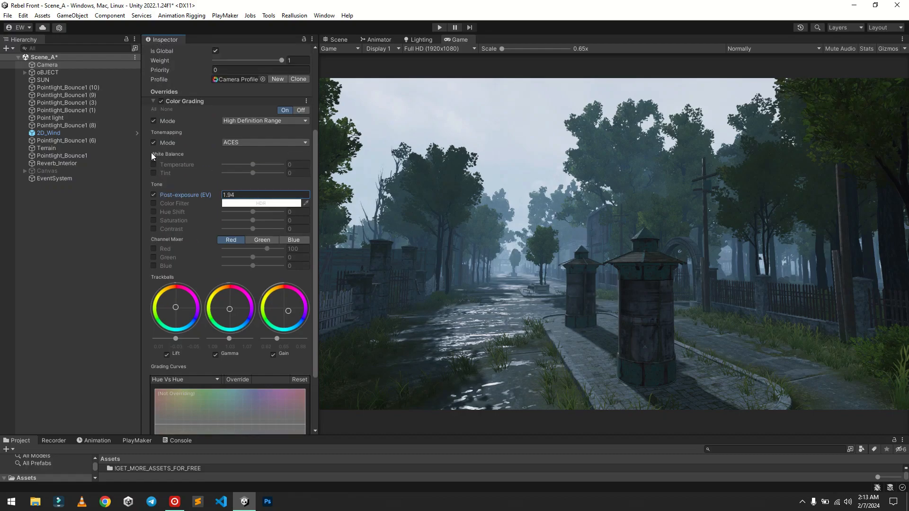
left_click(154, 101)
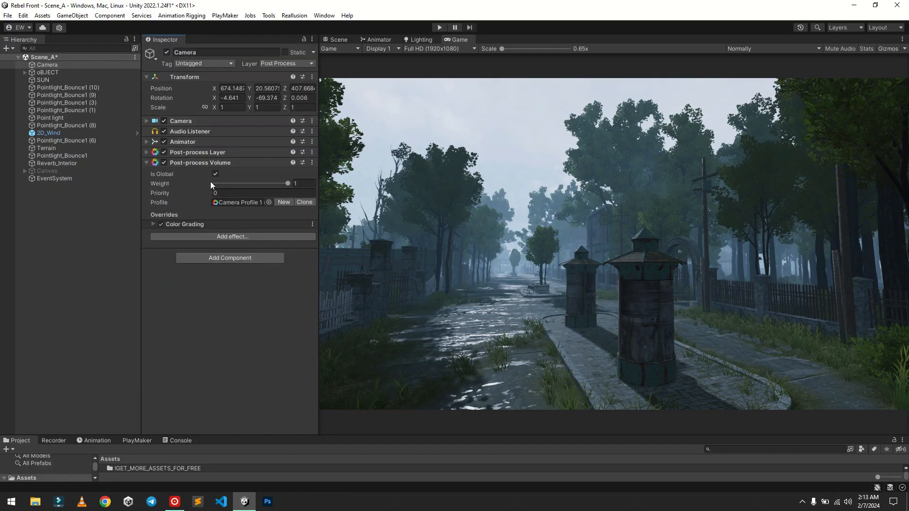
Add a Bloom effect to the volume with intensity about 3.99 and threshold about 0.94, and collapse its settings
left_click(209, 237)
mouse_move(234, 244)
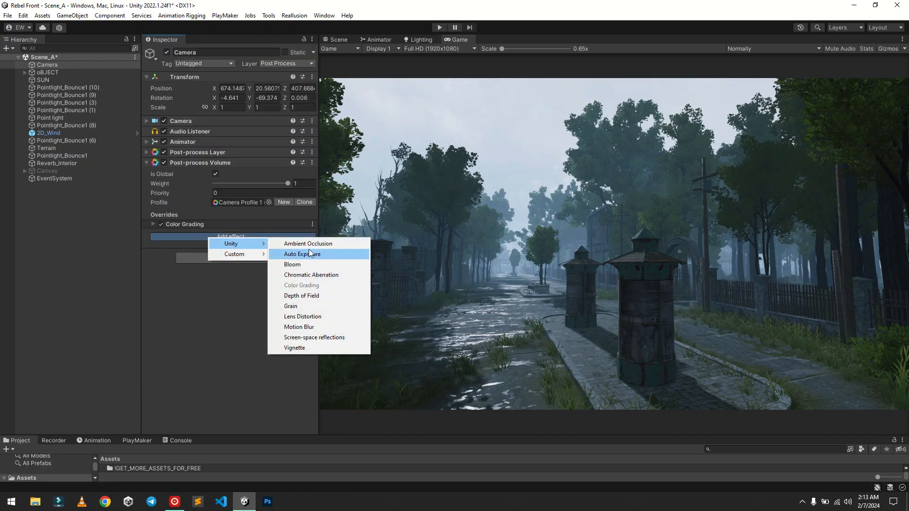
left_click(303, 265)
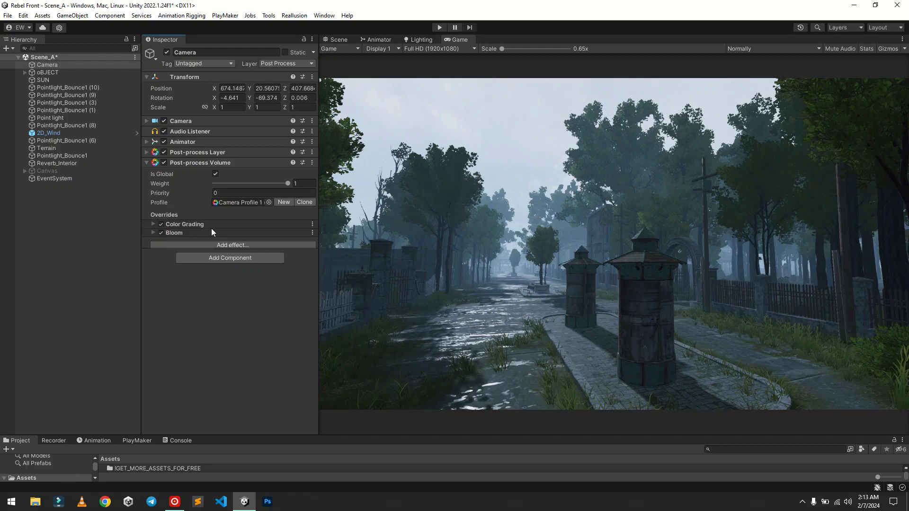
left_click(152, 232)
left_click(153, 262)
left_click(153, 271)
mouse_move(211, 262)
left_mouse_down()
mouse_move(251, 262)
mouse_move(182, 275)
mouse_move(207, 266)
left_mouse_up()
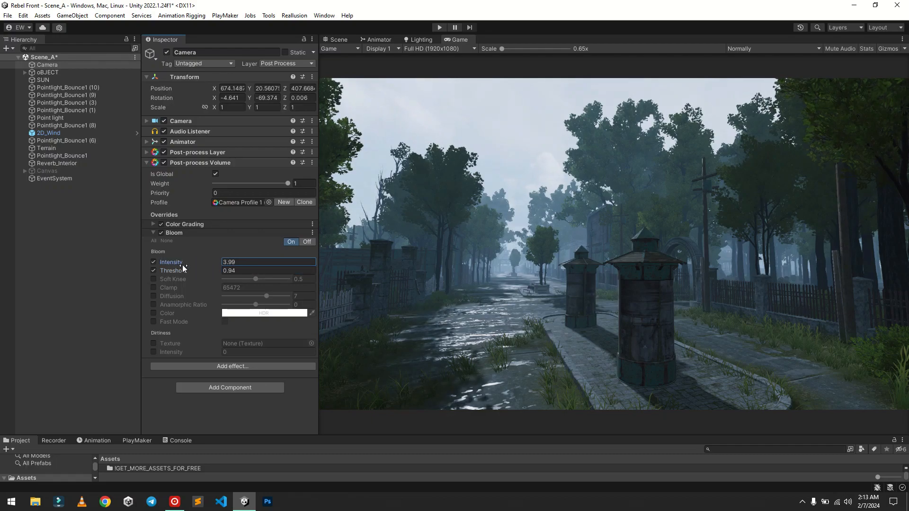
left_click(152, 233)
Add a Vignette effect with Classic mode, black color, intensity about 0.349 and smoothness about 0.546, and collapse its settings
left_click(190, 245)
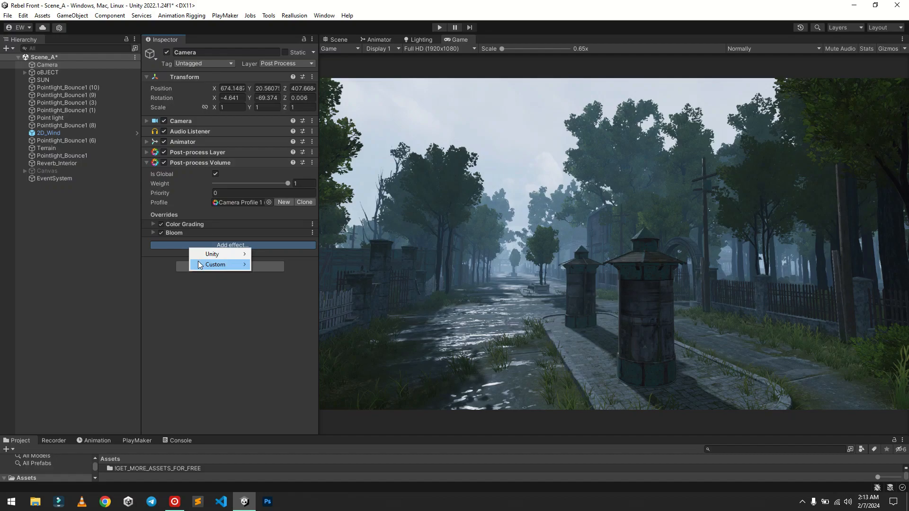
mouse_move(215, 257)
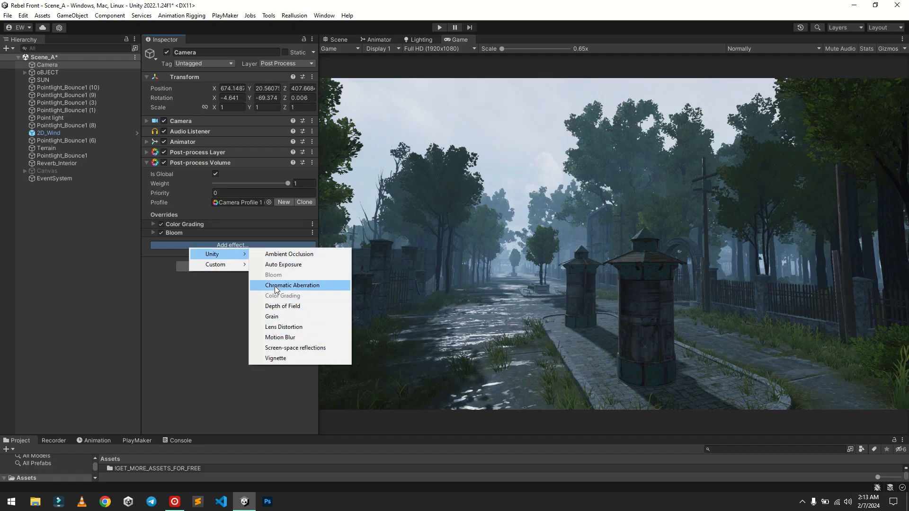
left_click(282, 359)
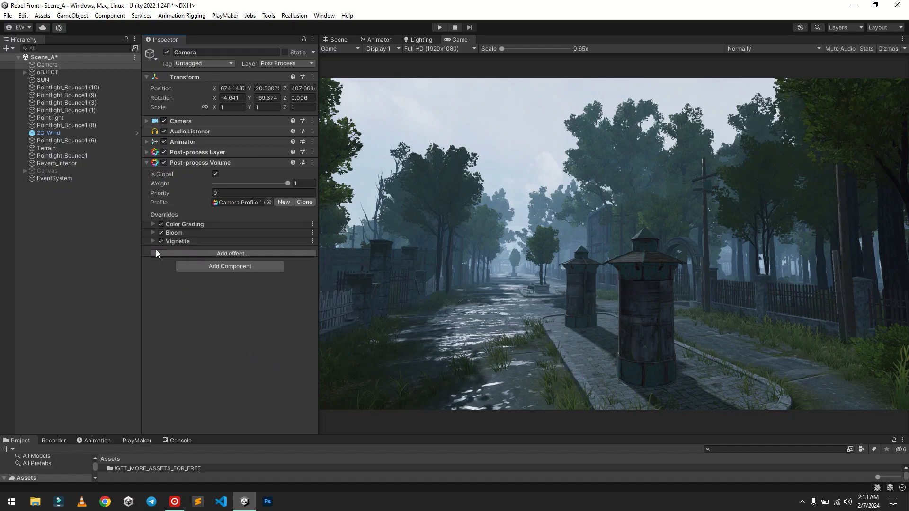
left_click(153, 242)
left_click(153, 260)
left_click(153, 269)
left_click(153, 287)
left_click(153, 295)
left_click_drag(225, 286, 247, 291)
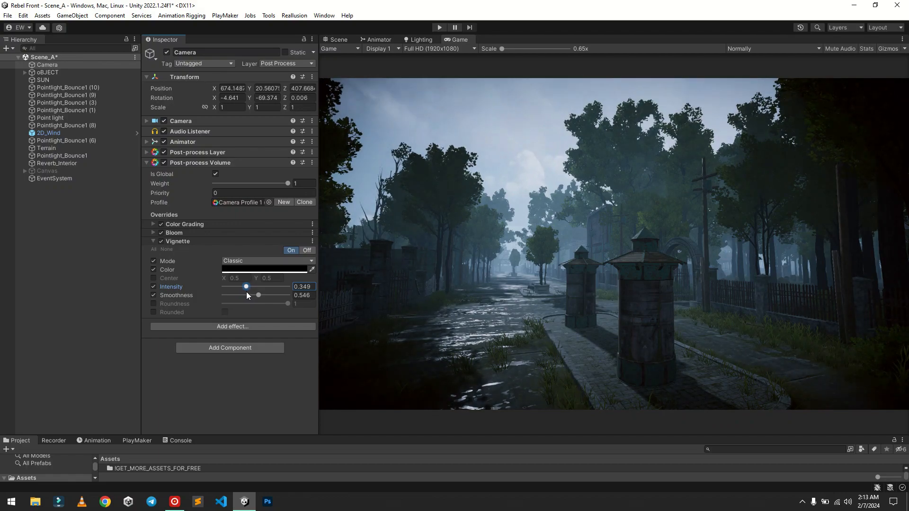
left_click(154, 240)
Add a Depth Of Field effect with focus distance about 29.13, aperture 0.4, focal length 59 and the Medium max blur size override enabled
left_click(215, 255)
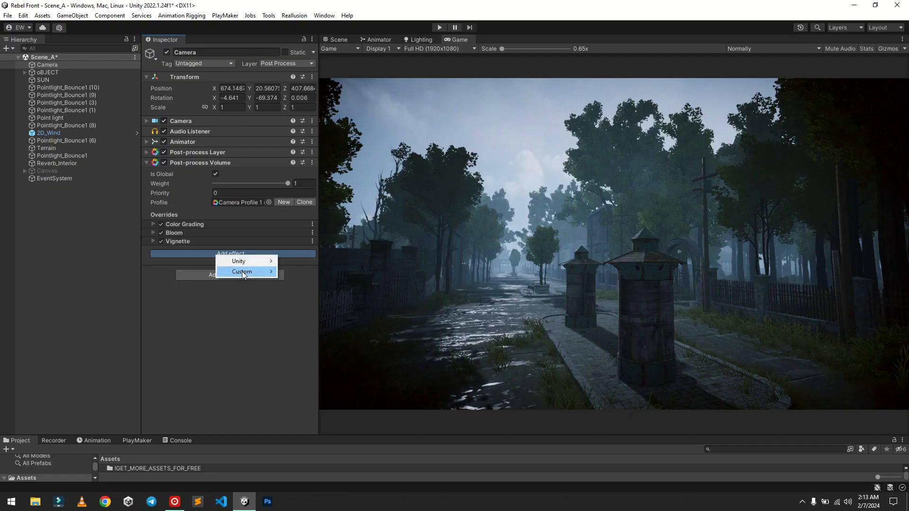
mouse_move(239, 263)
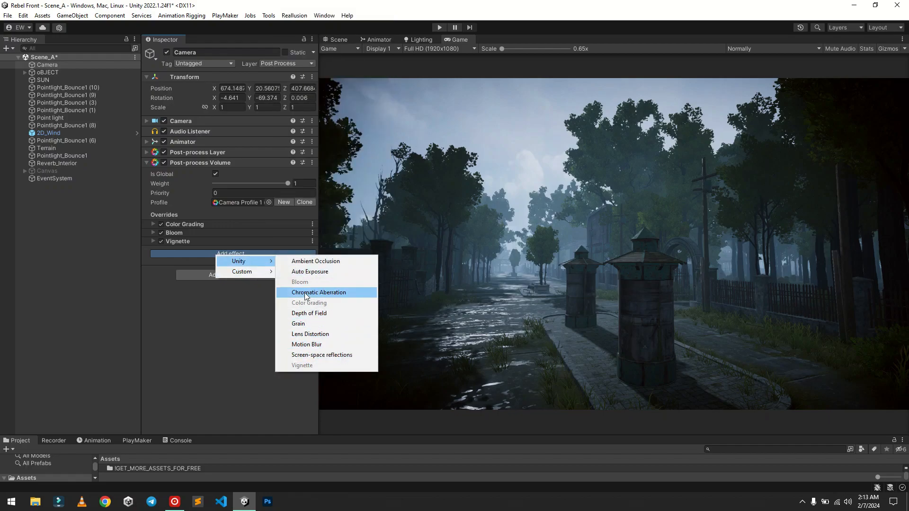
left_click(306, 313)
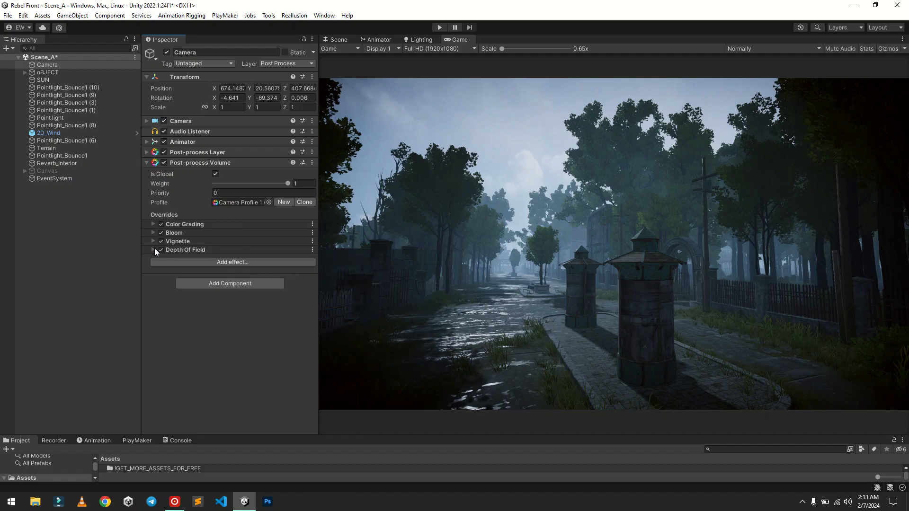
left_click(153, 250)
left_click(154, 268)
left_click(154, 277)
left_click(155, 286)
left_click_drag(204, 268, 306, 280)
mouse_move(234, 286)
left_mouse_down()
mouse_move(245, 285)
mouse_move(237, 286)
left_mouse_up()
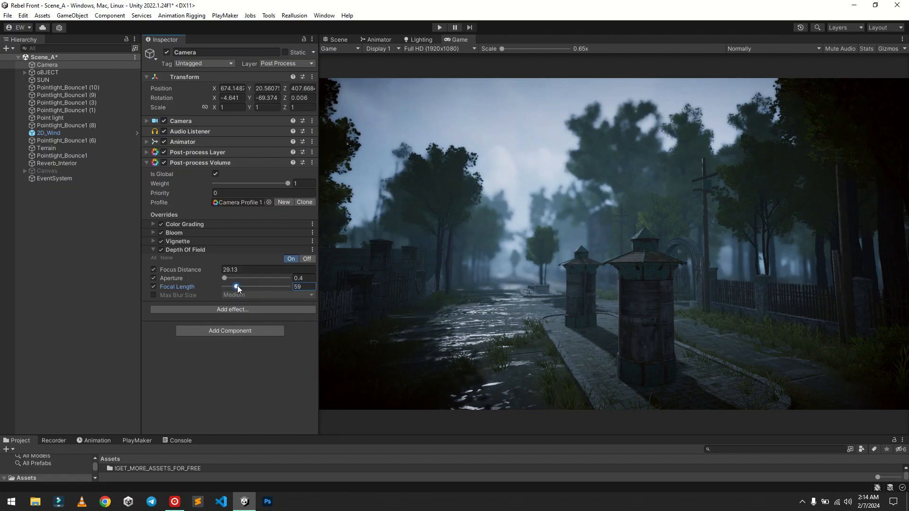
left_click(153, 295)
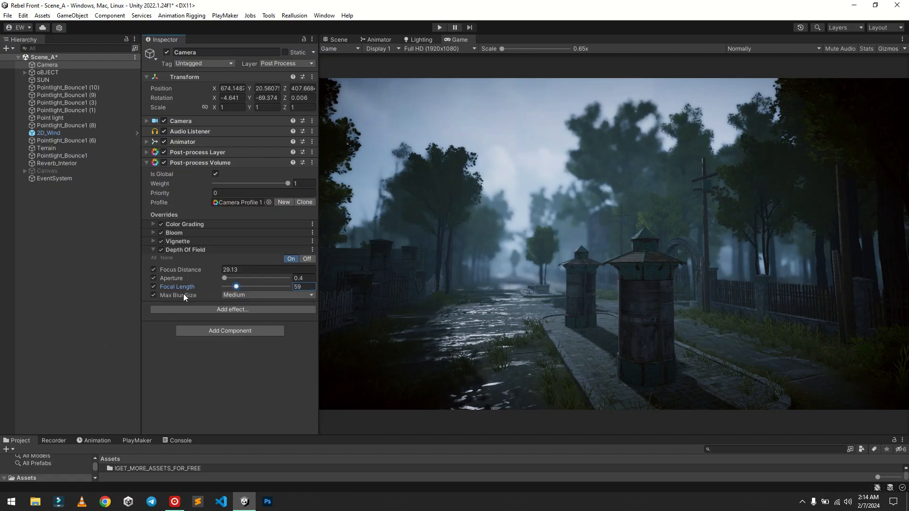
Set the Depth Of Field max blur size to Small and collapse its settings
left_click(226, 294)
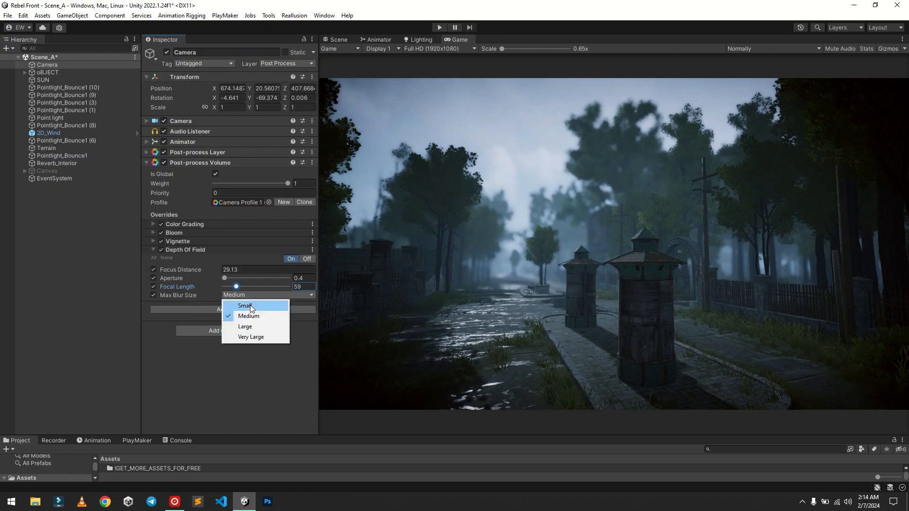
left_click(250, 305)
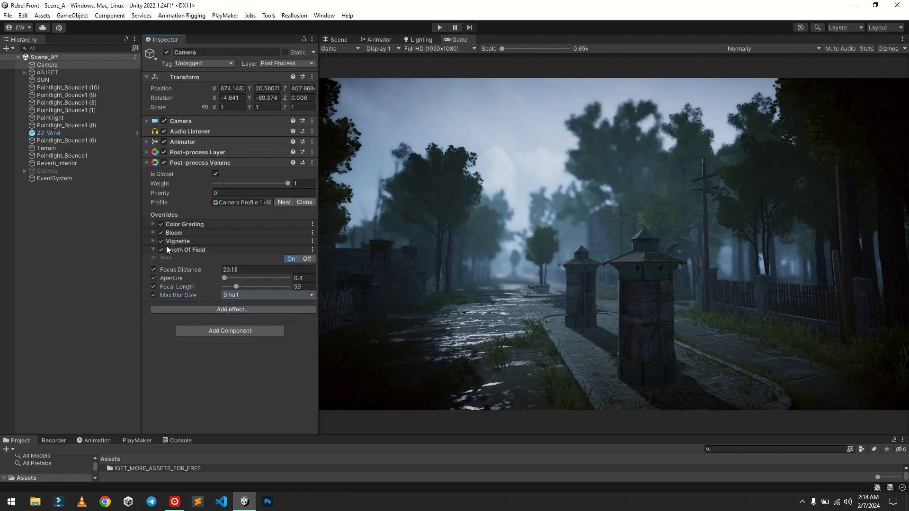
left_click(152, 249)
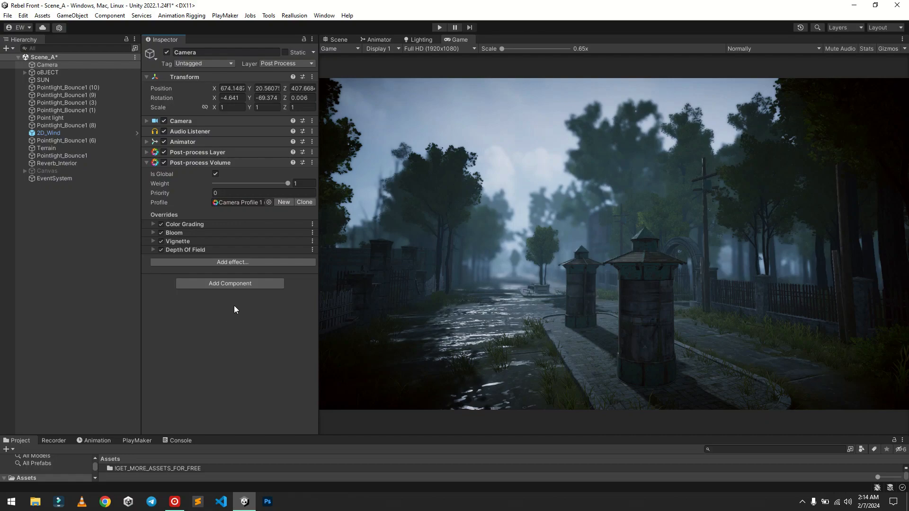
Add an Ambient Occlusion effect with Multi Scale Volumetric Obscurance mode and intensity about 0.72, and collapse its settings
left_click(212, 261)
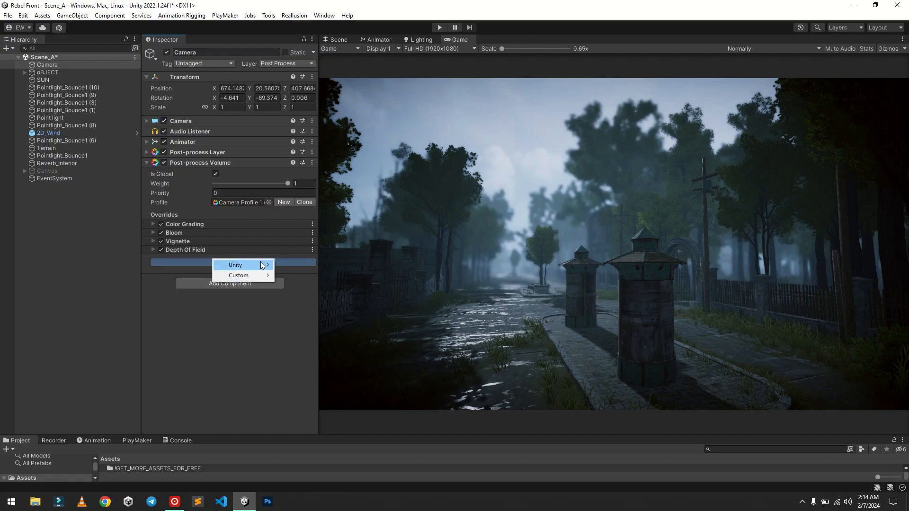
left_click(169, 263)
left_click(169, 263)
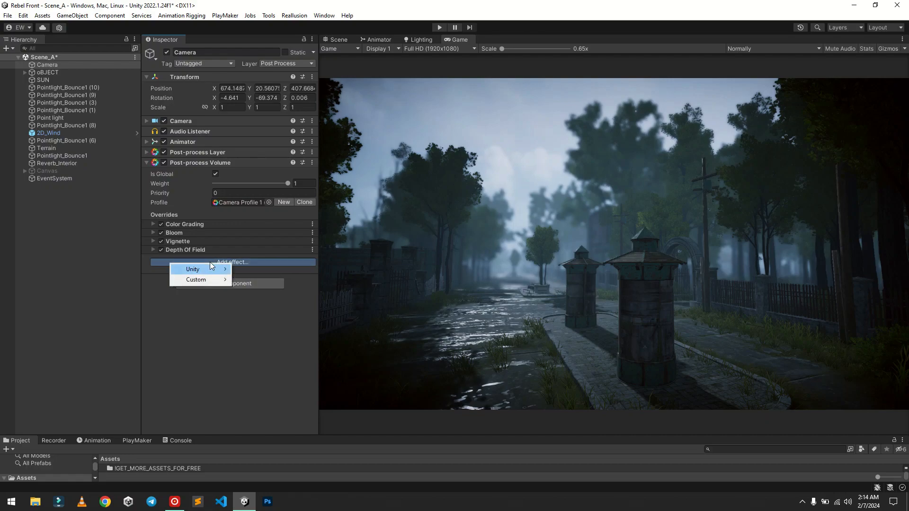
mouse_move(198, 269)
left_click(272, 271)
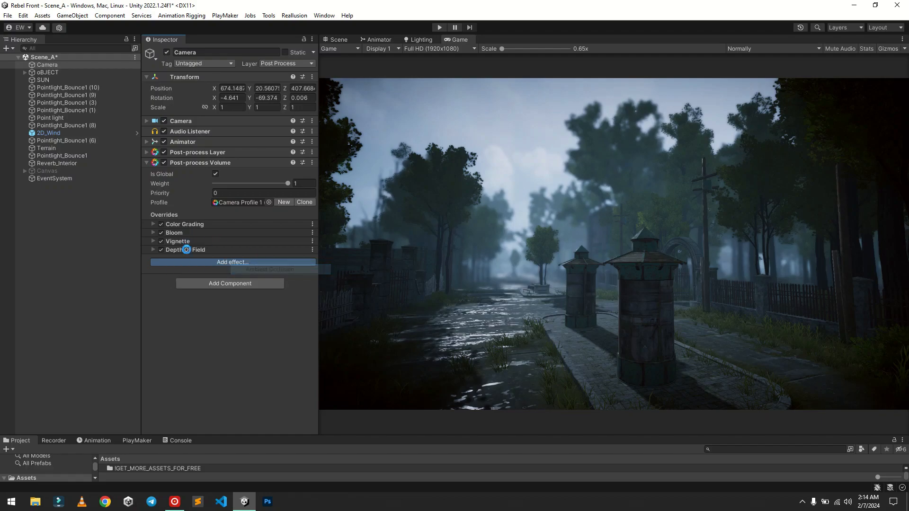
left_click(154, 258)
left_click(152, 278)
left_click(153, 287)
mouse_move(224, 287)
left_mouse_down()
mouse_move(249, 287)
mouse_move(203, 293)
mouse_move(248, 295)
mouse_move(234, 298)
left_mouse_up()
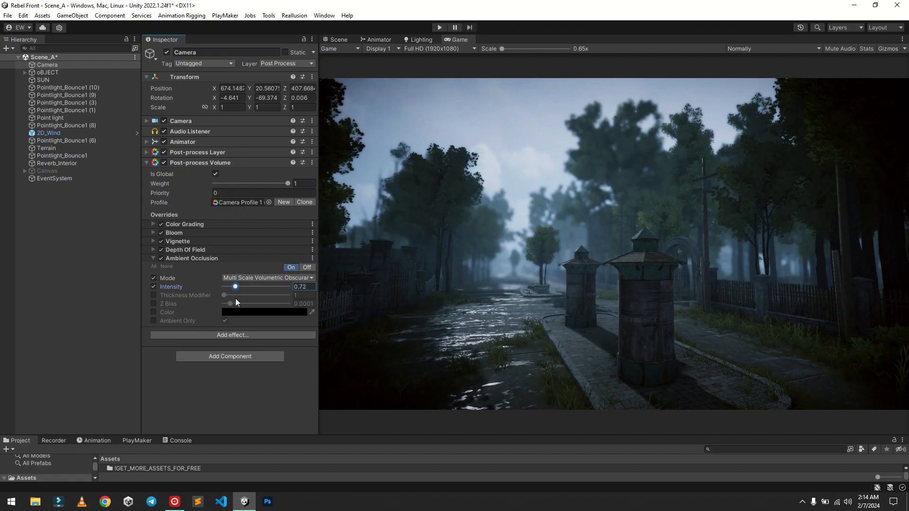
left_click(152, 259)
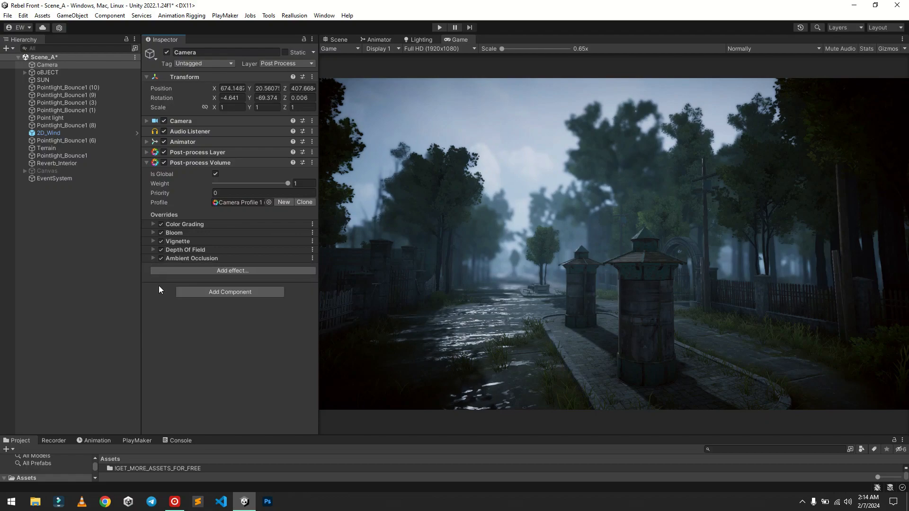
In Color Grading, override the white balance with temperature 28 and tint -6, and set post-exposure to 2.5
left_click(153, 223)
scroll(214, 254, "down", 2)
left_click(153, 236)
left_click(257, 236)
left_click_drag(260, 241, 262, 239)
left_click(153, 244)
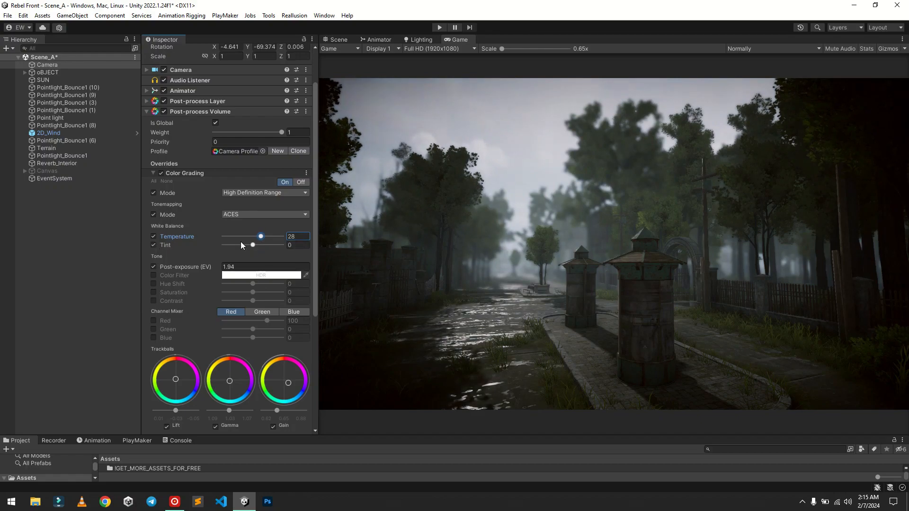
left_click(250, 245)
left_click_drag(251, 245, 252, 245)
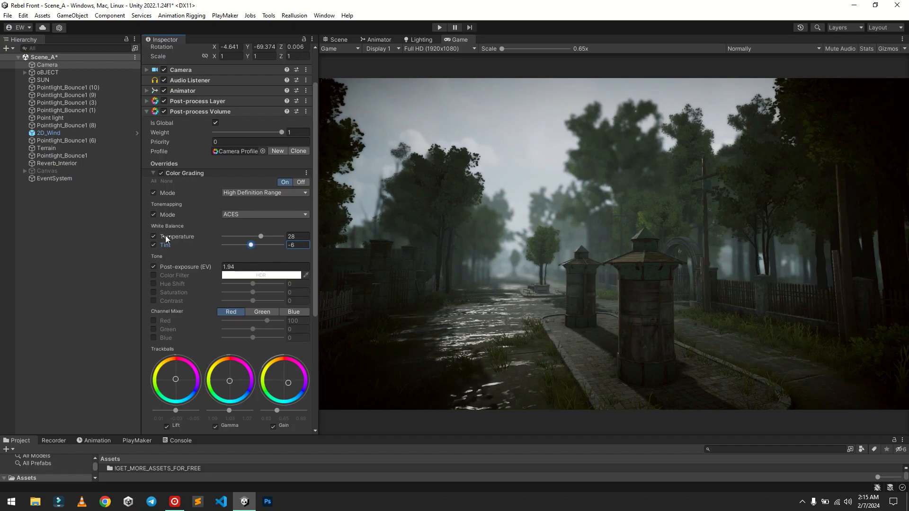
left_click_drag(211, 263, 215, 265)
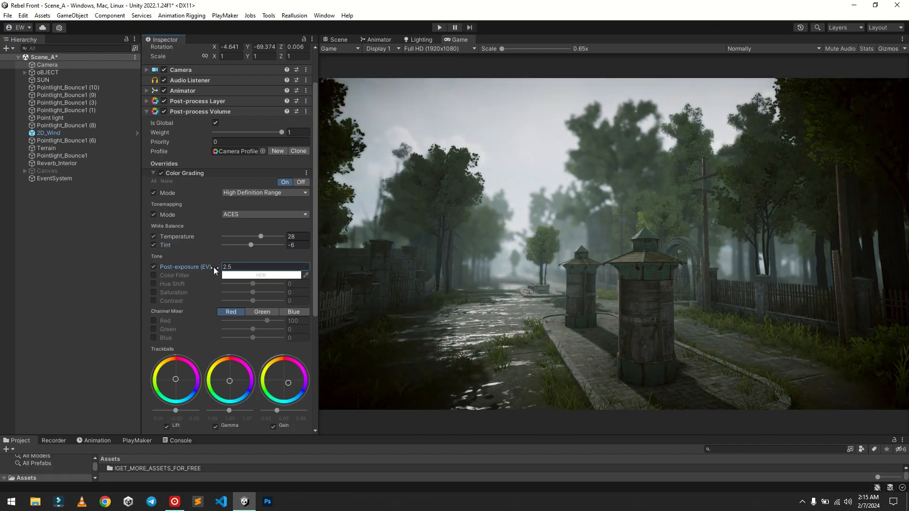
Nudge the Lift and Gamma trackball points slightly toward blue, and collapse Color Grading
scroll(192, 327, "down", 3)
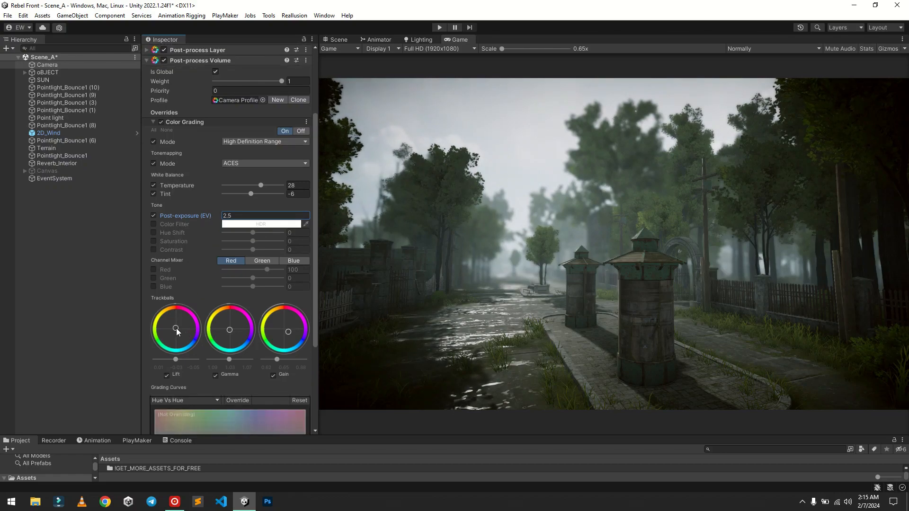
left_click_drag(176, 328, 176, 326)
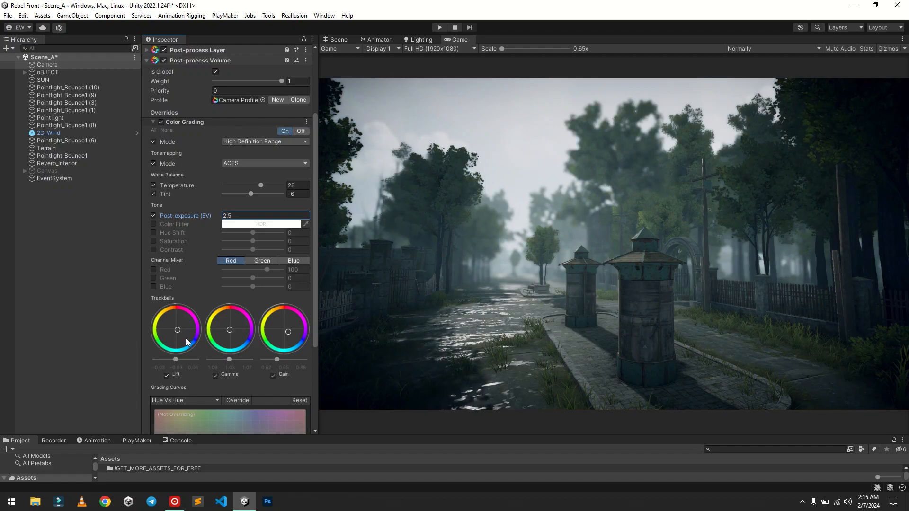
left_click_drag(237, 330, 238, 333)
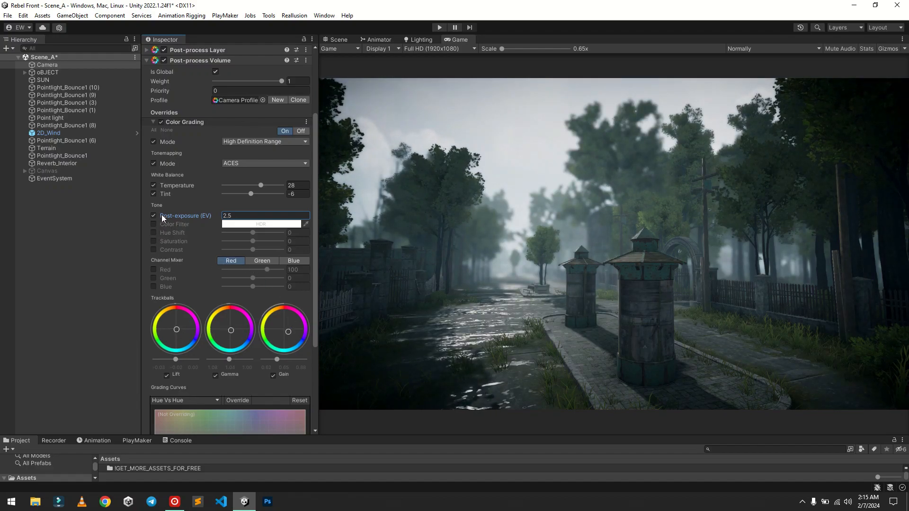
left_click(154, 122)
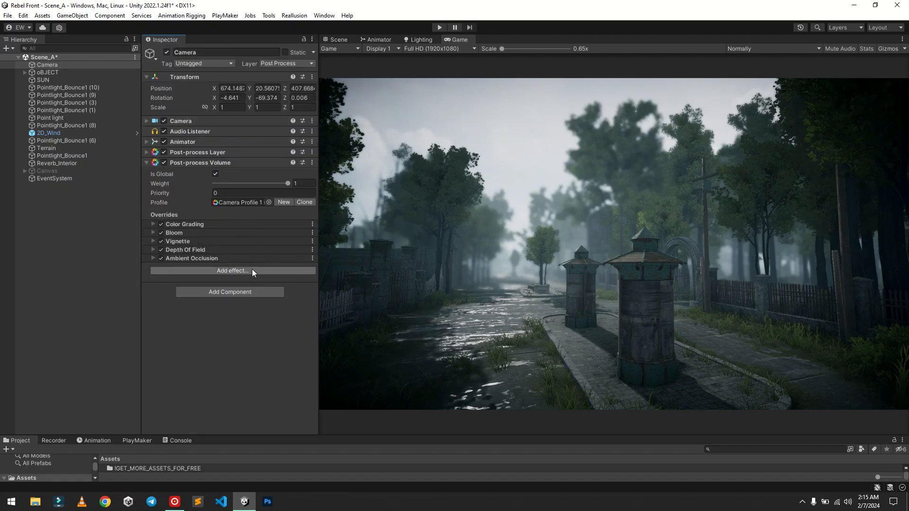
Switch the Post-process Volume off and back on to compare the camera image with and without the effects
left_click(164, 162)
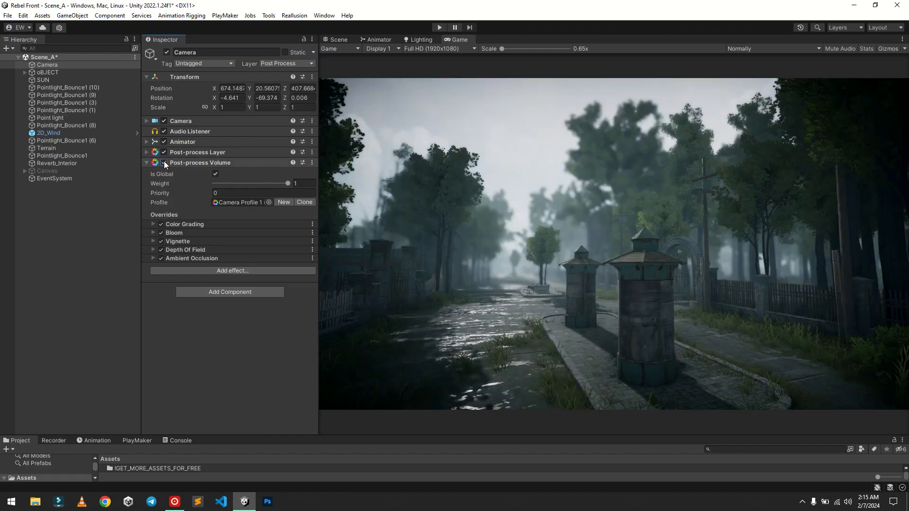
left_click(164, 162)
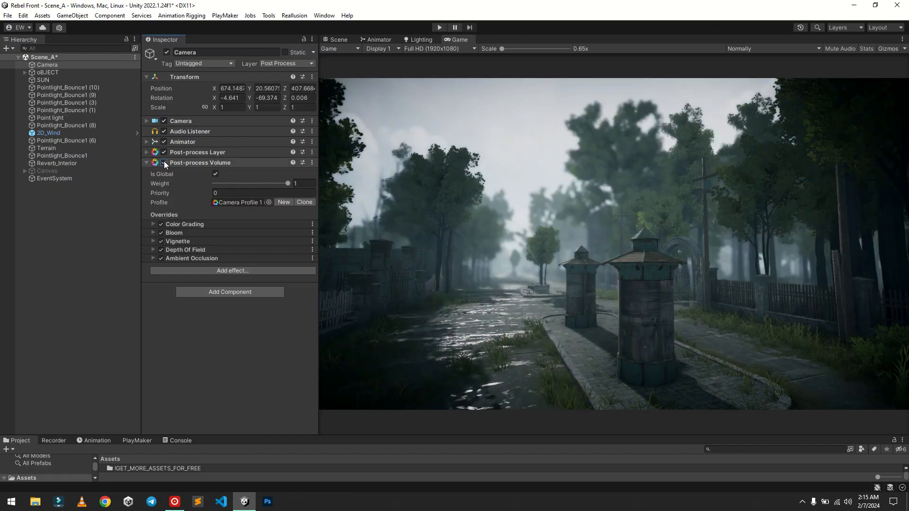
left_click(164, 163)
left_click(165, 163)
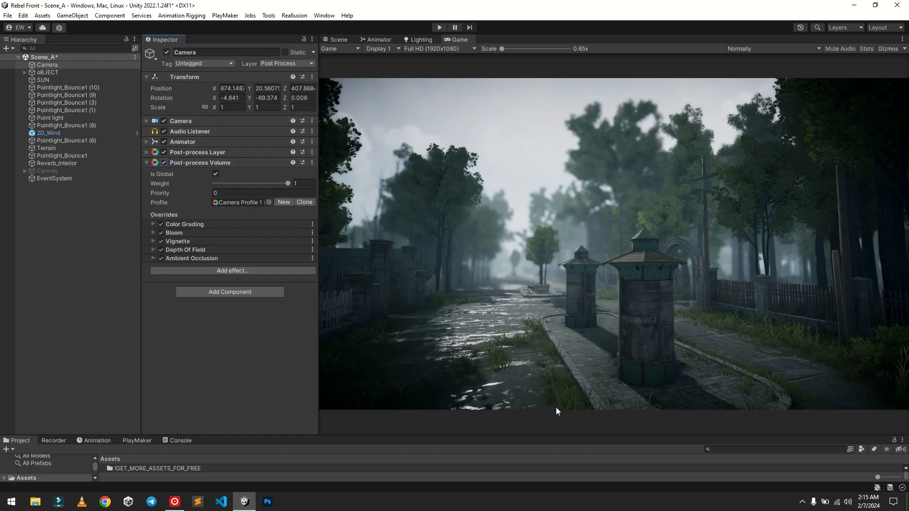
Open the Scene view with scene lighting and effects enabled, and examine the bench by the stone planter with nothing selected
left_click(339, 39)
right_click_drag(522, 282, 845, 51)
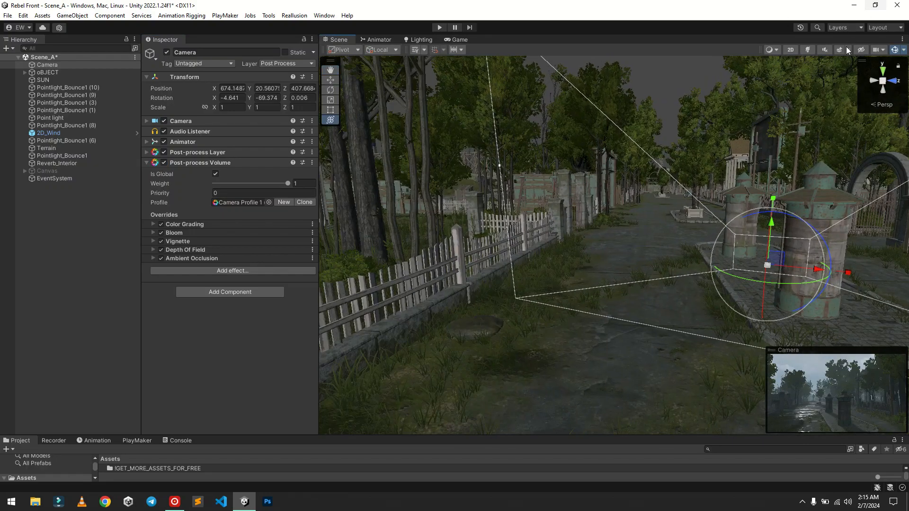
left_click(810, 49)
left_click(838, 50)
right_click_drag(557, 170, 490, 110)
left_click(563, 114)
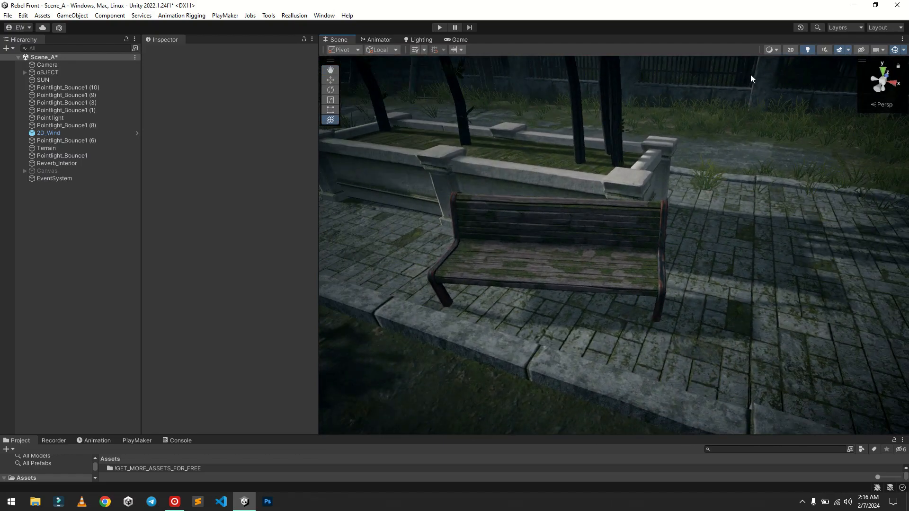
Toggle the Scene view's effects and lighting off and on to compare the bench area, leaving both enabled
left_click(838, 50)
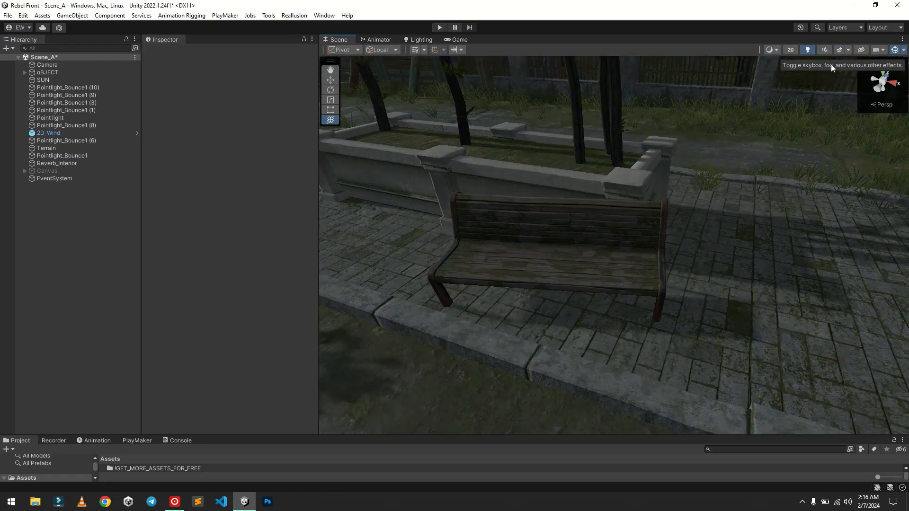
left_click(807, 51)
left_click(807, 49)
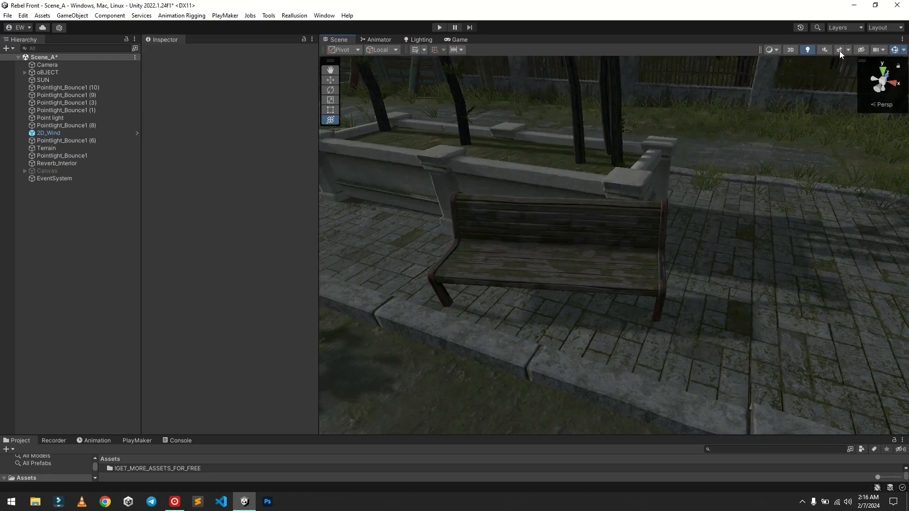
left_click(839, 50)
middle_click_drag(608, 208, 656, 419)
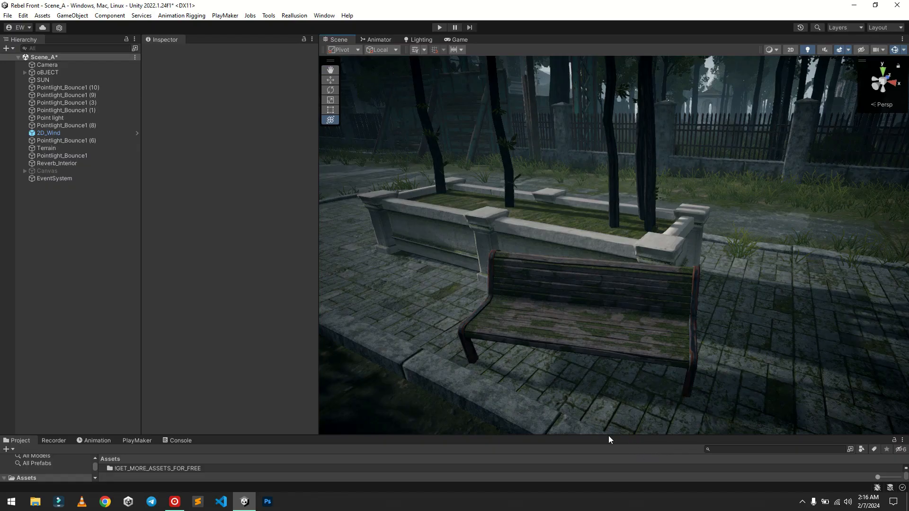